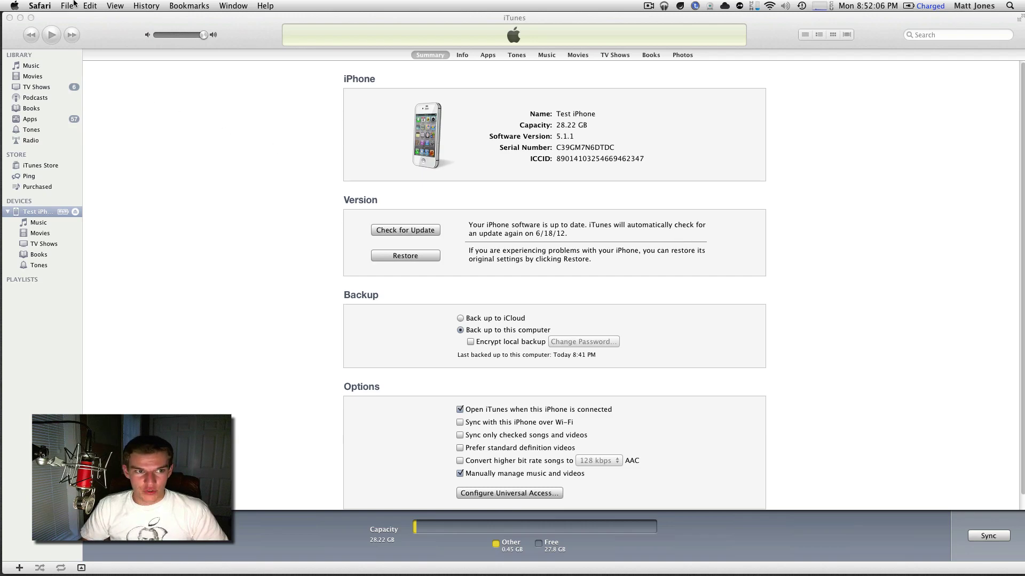
# Check which iTunes version is installed, then close the version window
pyautogui.click(95, 34)
pyautogui.click(47, 5)
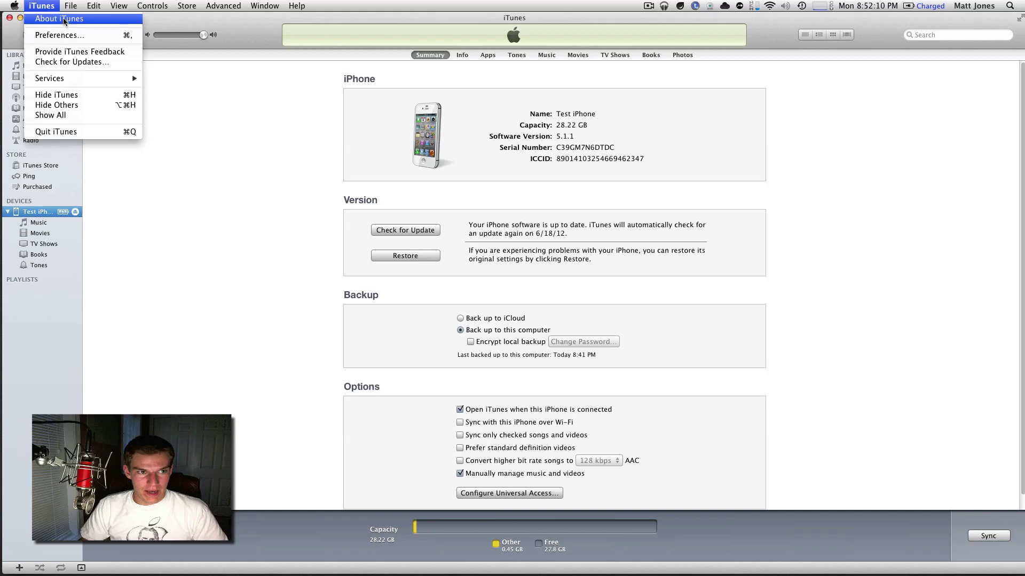
pyautogui.click(56, 19)
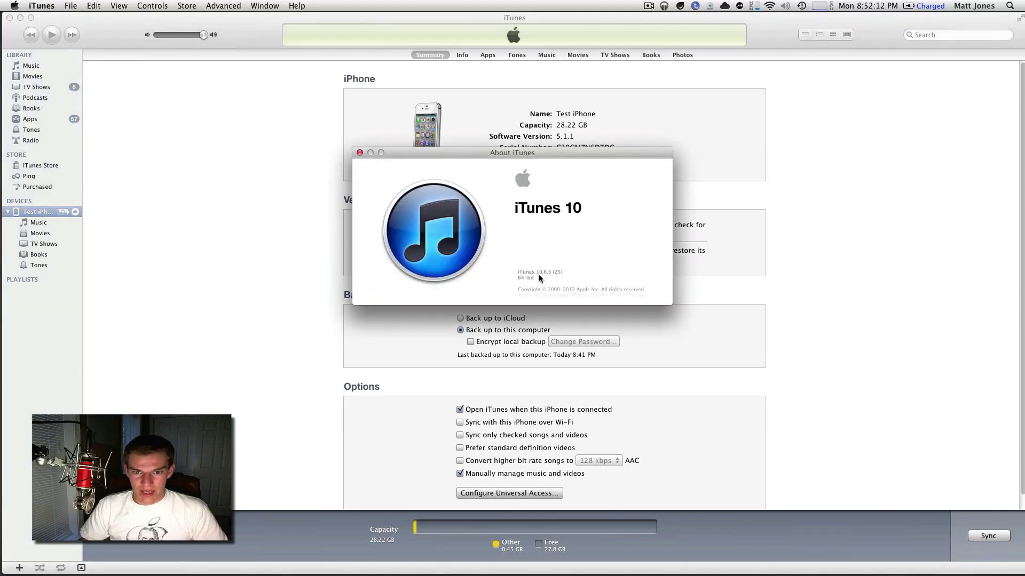
pyautogui.click(359, 154)
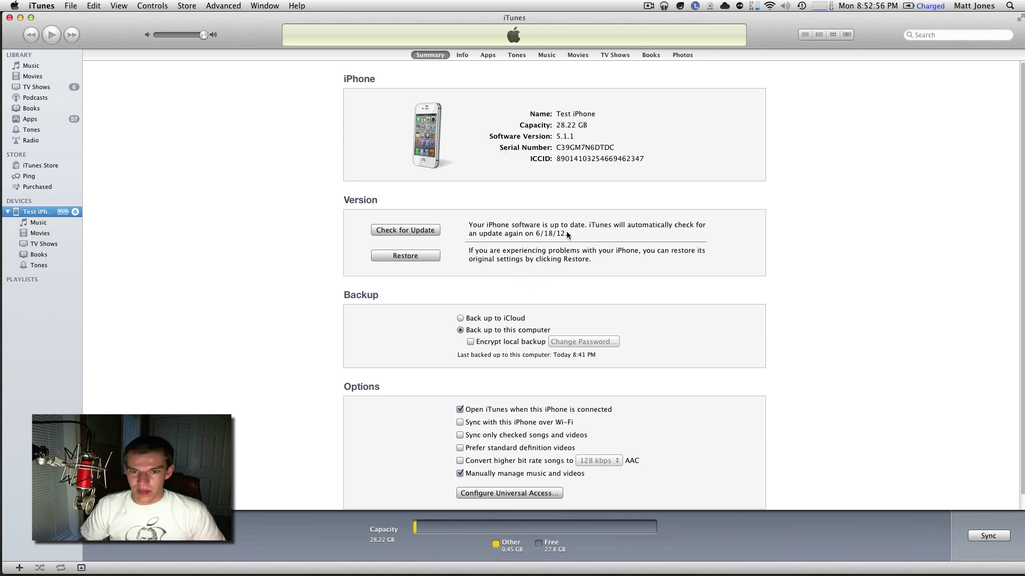
# Review the iOS 6 Beta 1 download table on imzdl.com in Safari, then close the window
pyautogui.moveTo(868, 571)
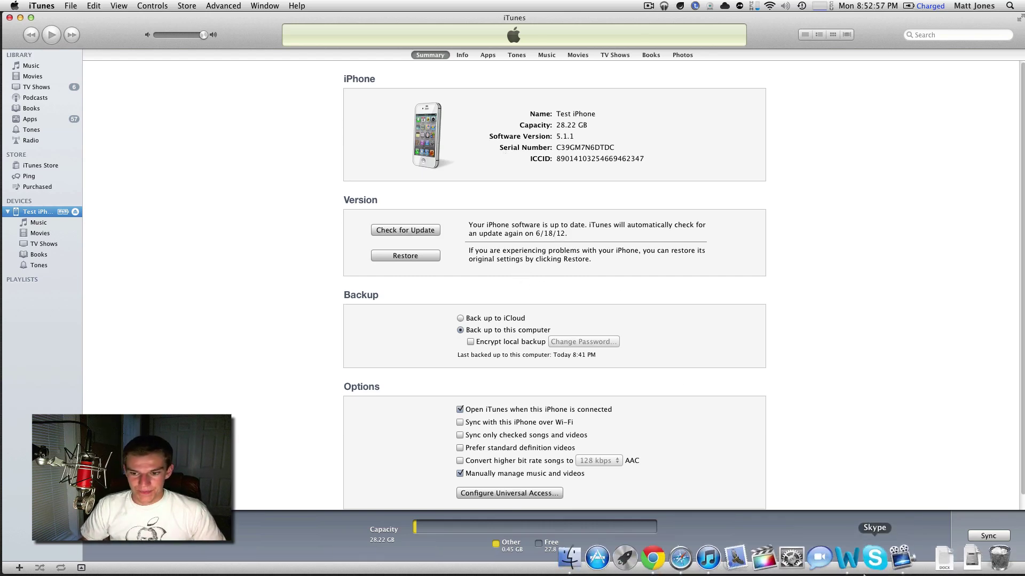
pyautogui.click(680, 558)
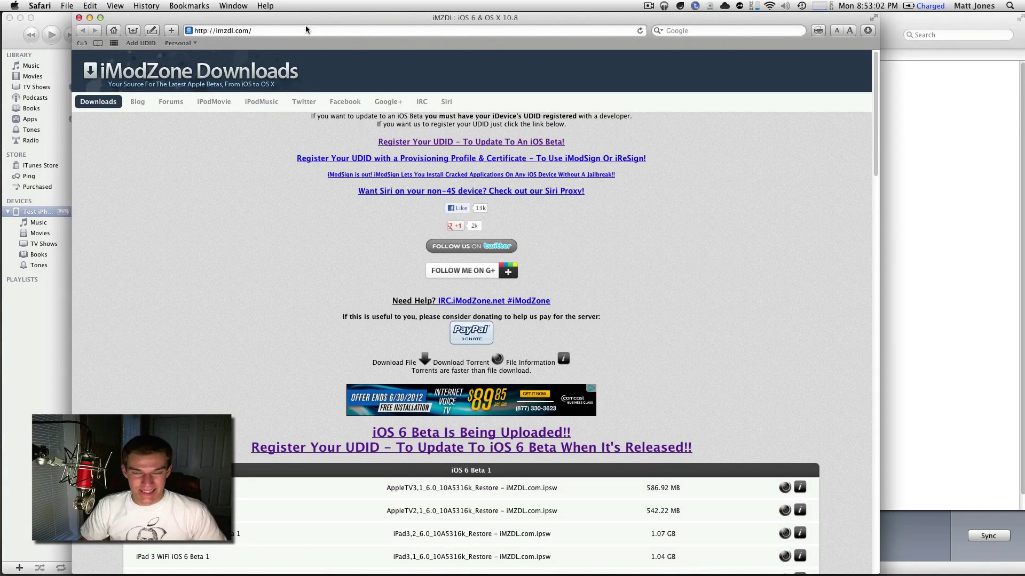
pyautogui.scroll(-10, 317, 162)
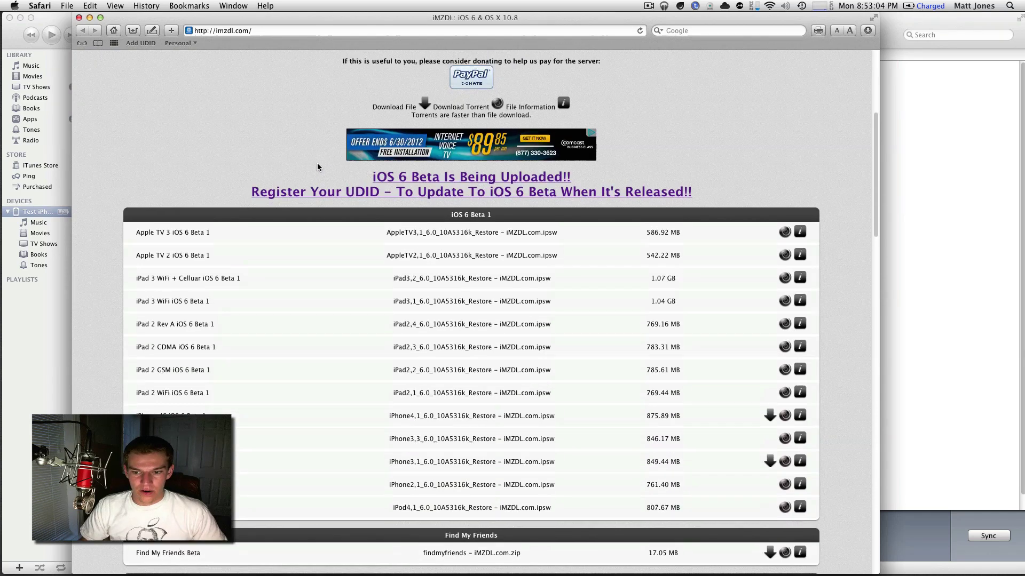
pyautogui.scroll(2, 317, 167)
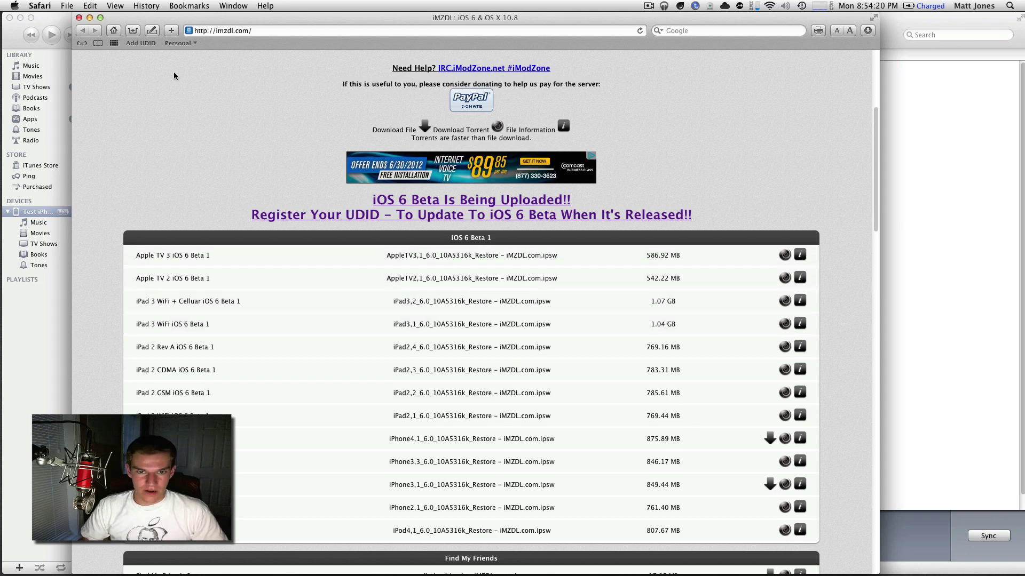
pyautogui.click(80, 17)
# Mount the ios_6_beta disk image from the desktop and position its Finder window
pyautogui.moveTo(407, 18); pyautogui.dragTo(307, 18)
pyautogui.click(1011, 247)
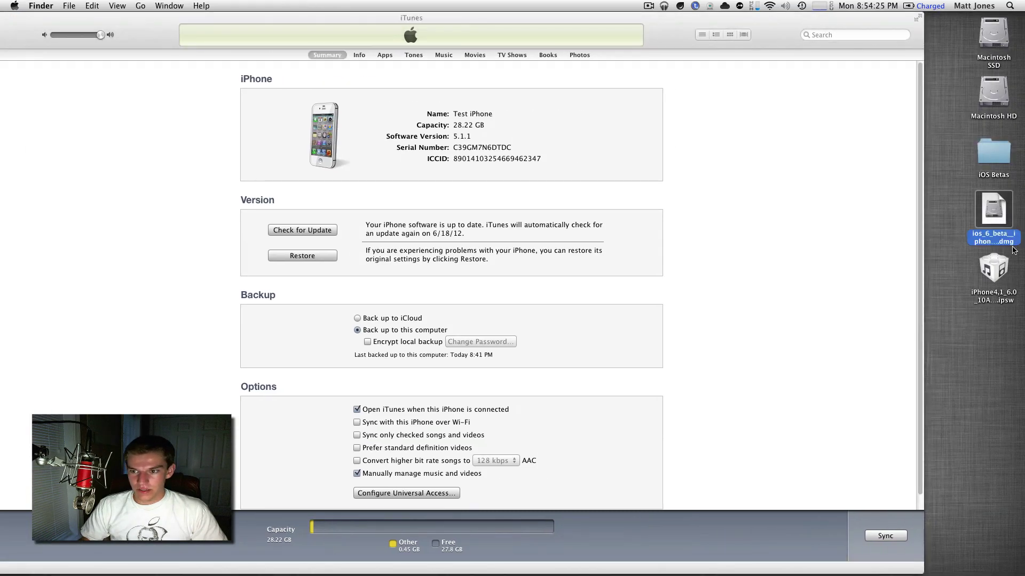
pyautogui.doubleClick(993, 212)
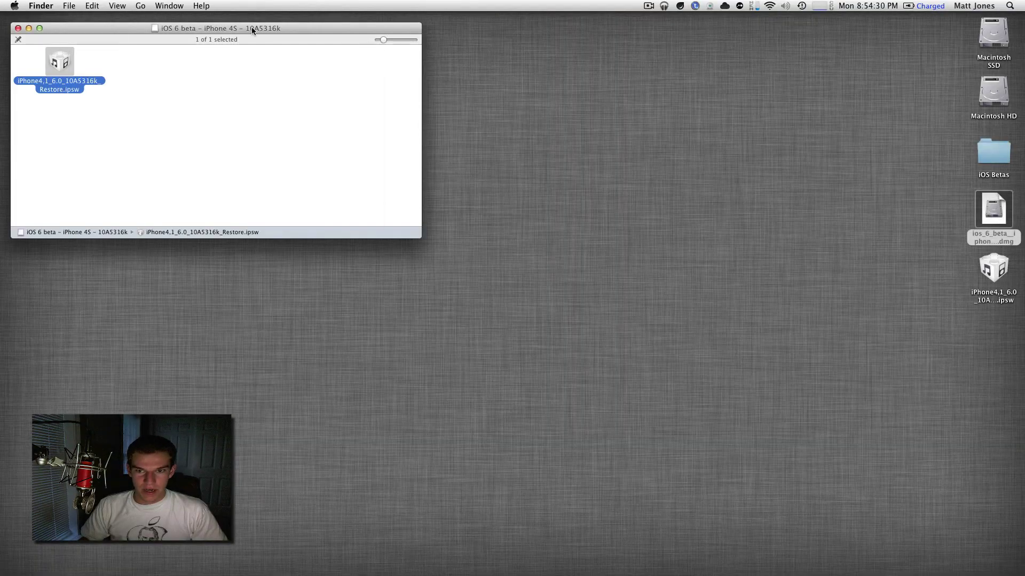
pyautogui.moveTo(251, 27); pyautogui.dragTo(1023, 174)
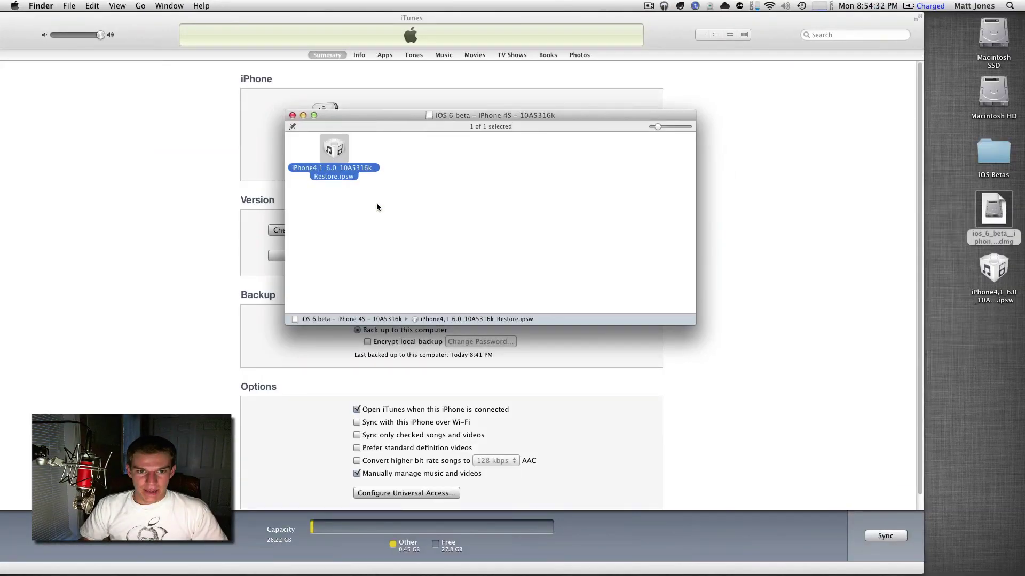
pyautogui.click(482, 153)
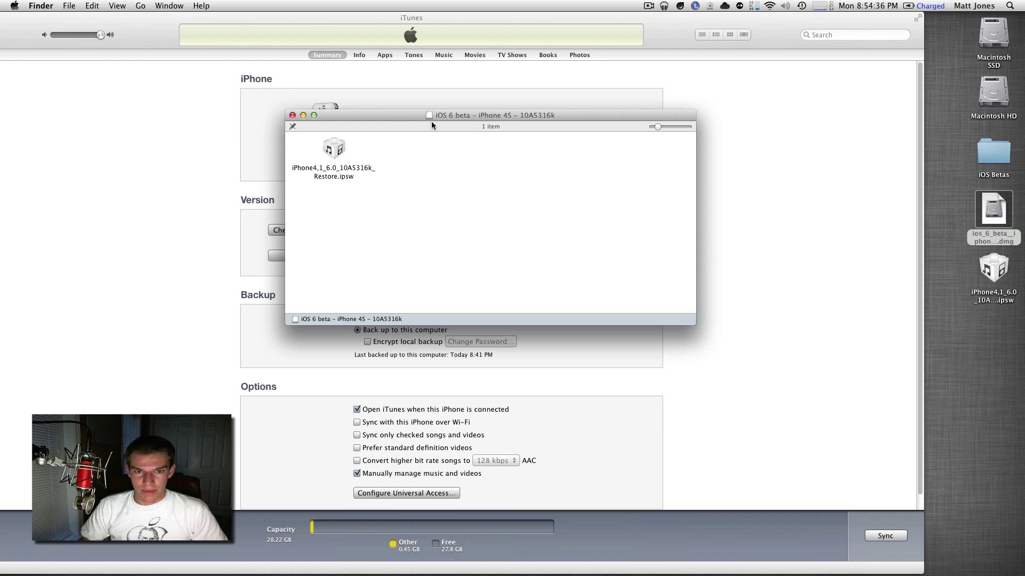
pyautogui.moveTo(408, 114); pyautogui.dragTo(354, 73)
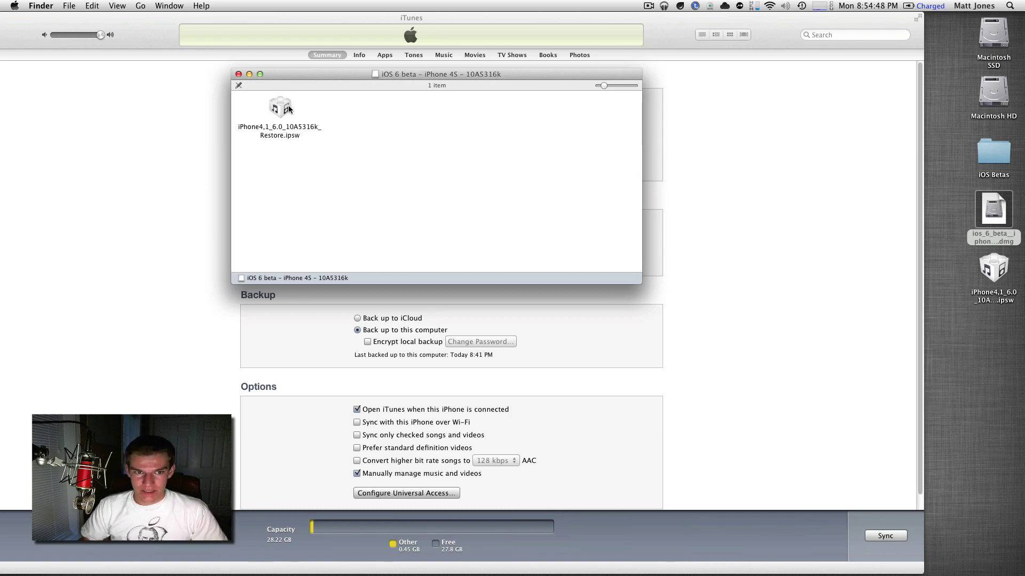
# Show copying iPhone4,1_6.0_10A5316k_Restore.ipsw out to the desktop, then close the image window
pyautogui.moveTo(282, 110); pyautogui.dragTo(450, 165)
pyautogui.click(450, 165)
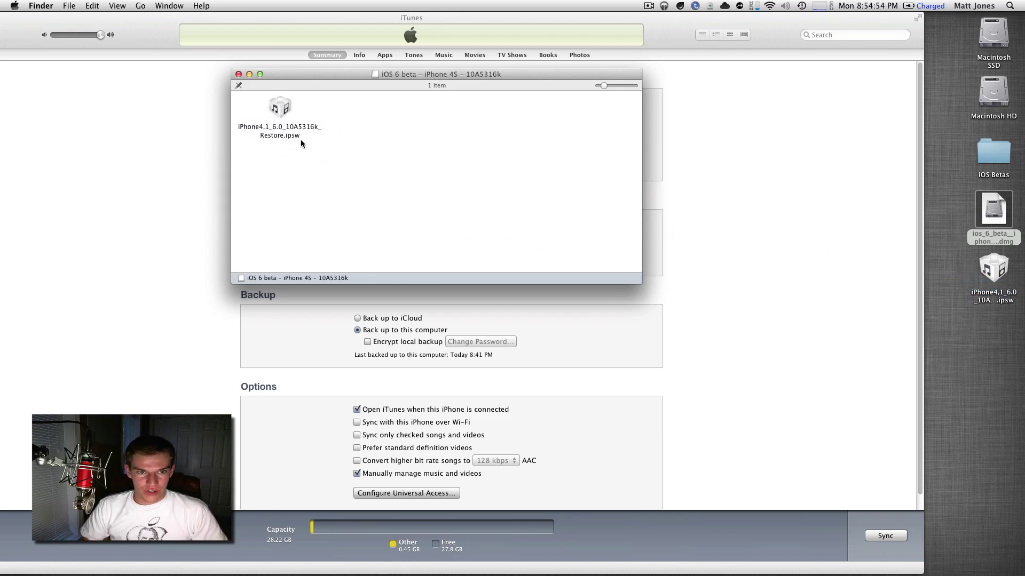
pyautogui.click(994, 270)
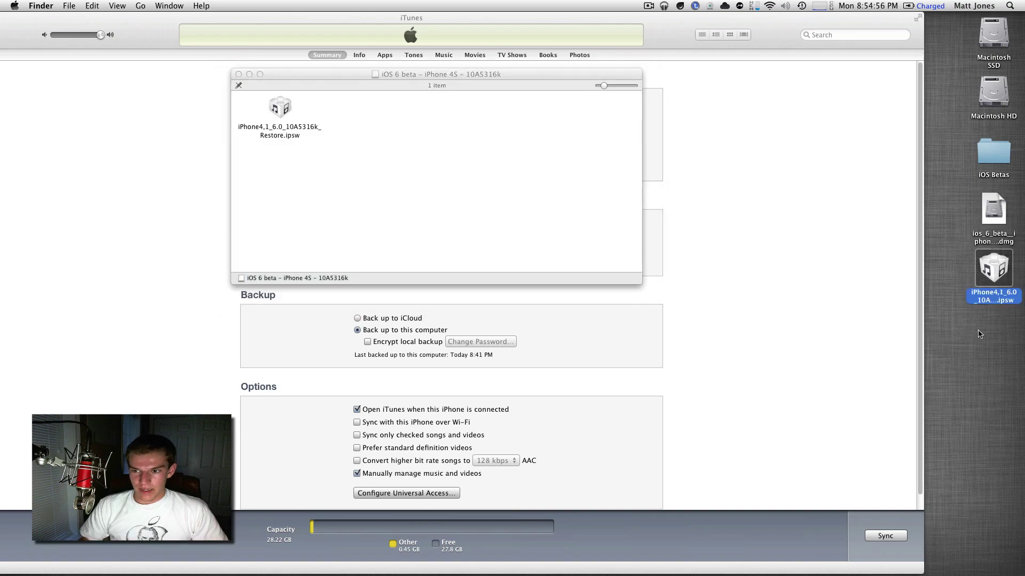
pyautogui.click(239, 74)
pyautogui.moveTo(152, 40); pyautogui.dragTo(253, 3)
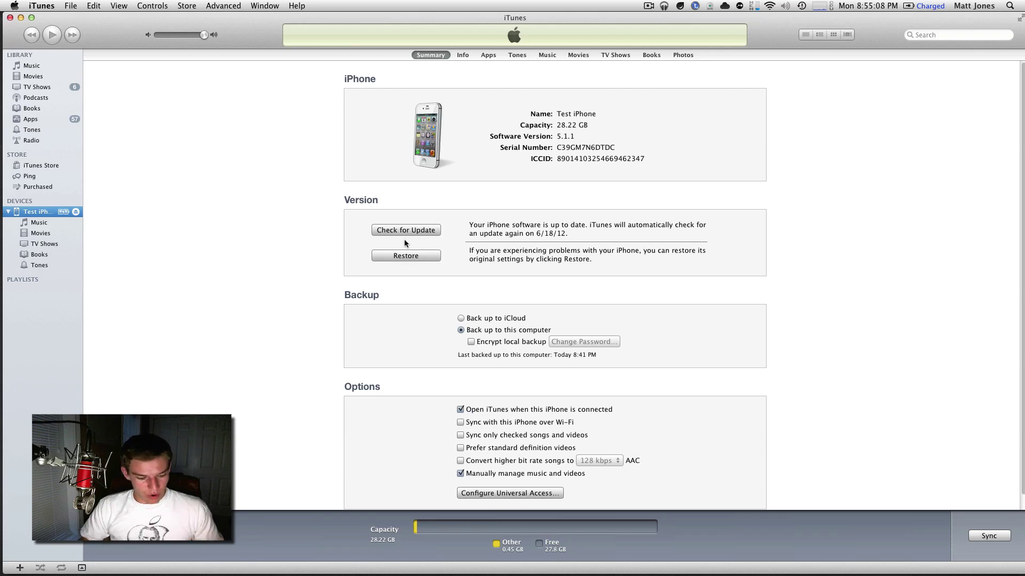
# Pick iPhone4,1_6.0_10A5316k_Restore.ipsw from the Desktop as the restore file, then cancel the confirmation
pyautogui.keyDown('alt'); pyautogui.click(406, 256); pyautogui.keyUp('alt')
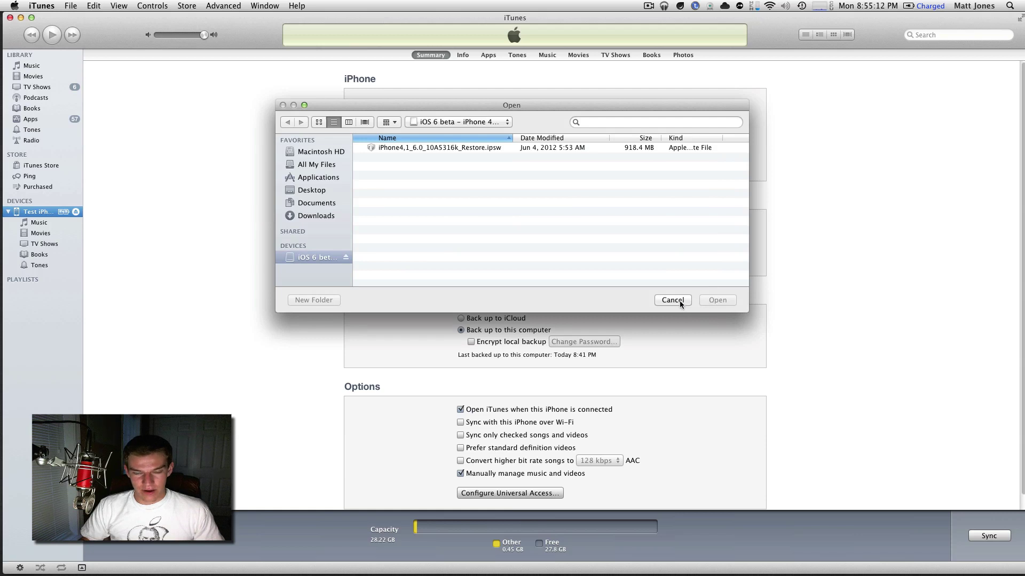
pyautogui.click(678, 300)
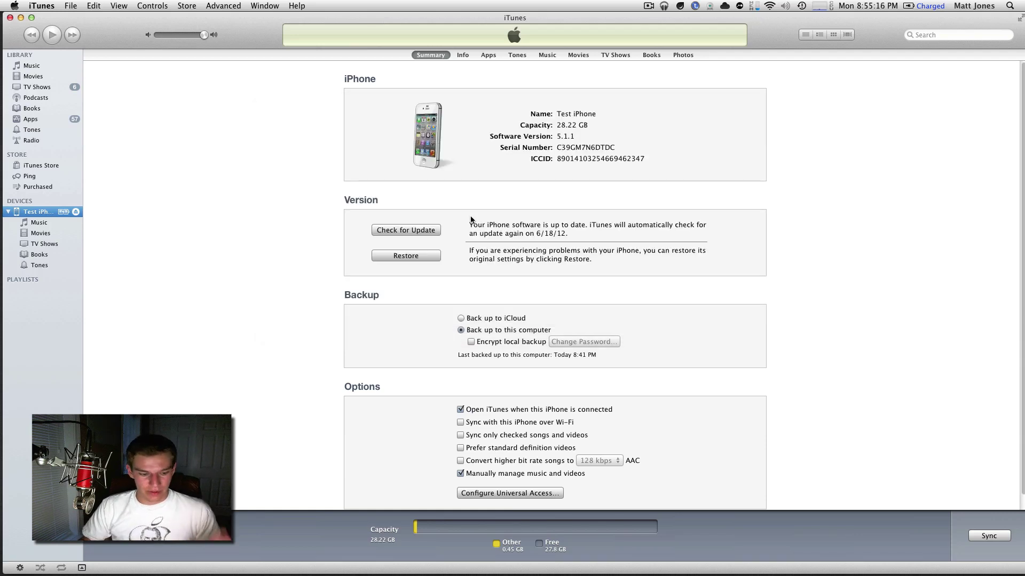
pyautogui.keyDown('alt'); pyautogui.click(407, 257); pyautogui.keyUp('alt')
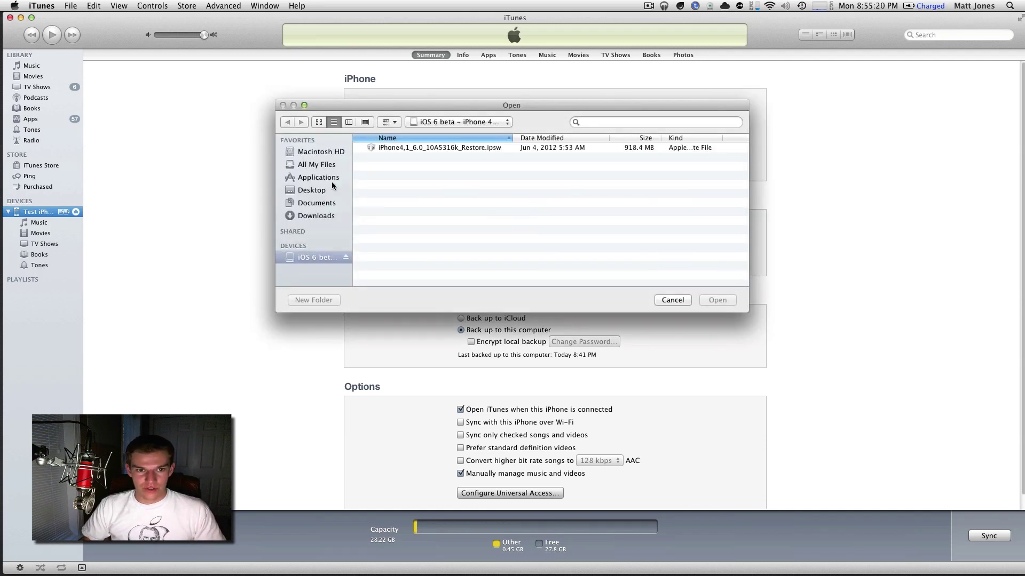
pyautogui.click(317, 193)
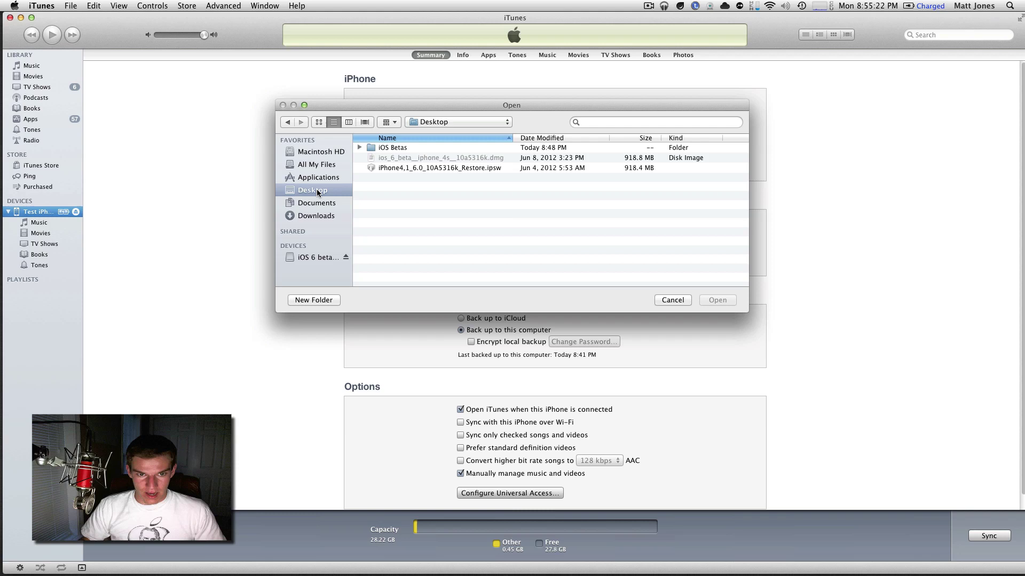
pyautogui.click(395, 168)
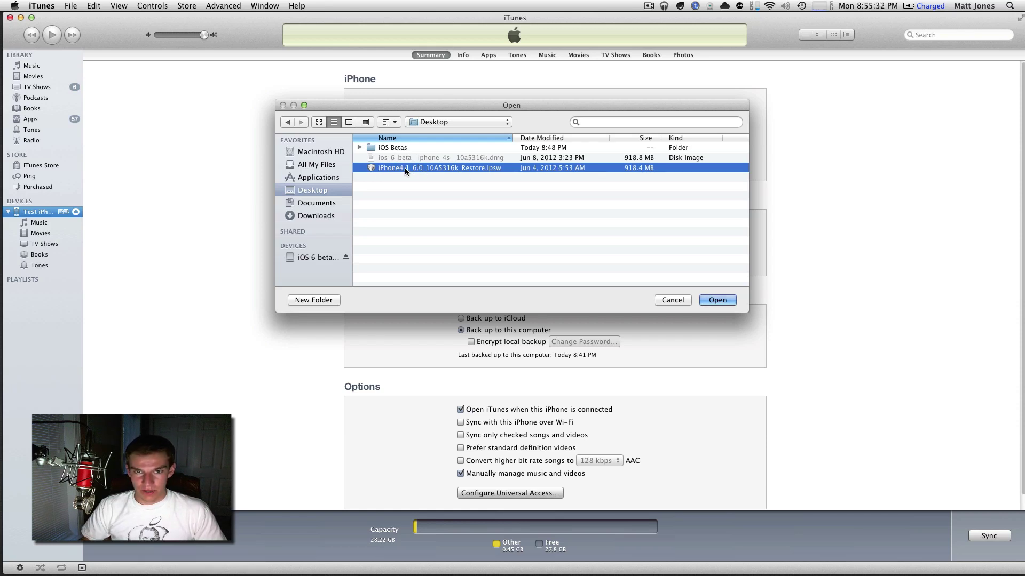
pyautogui.click(716, 301)
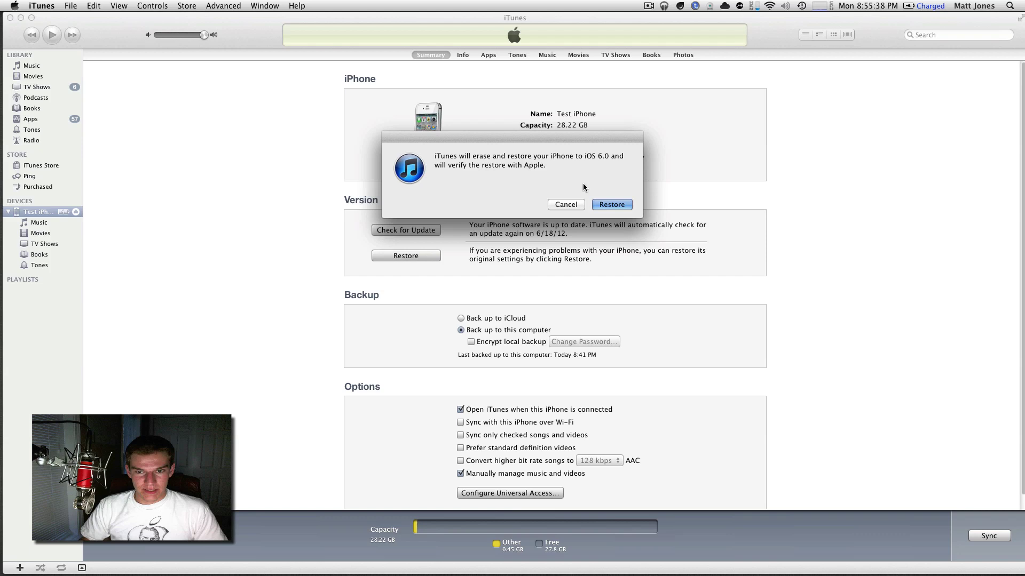
pyautogui.click(566, 204)
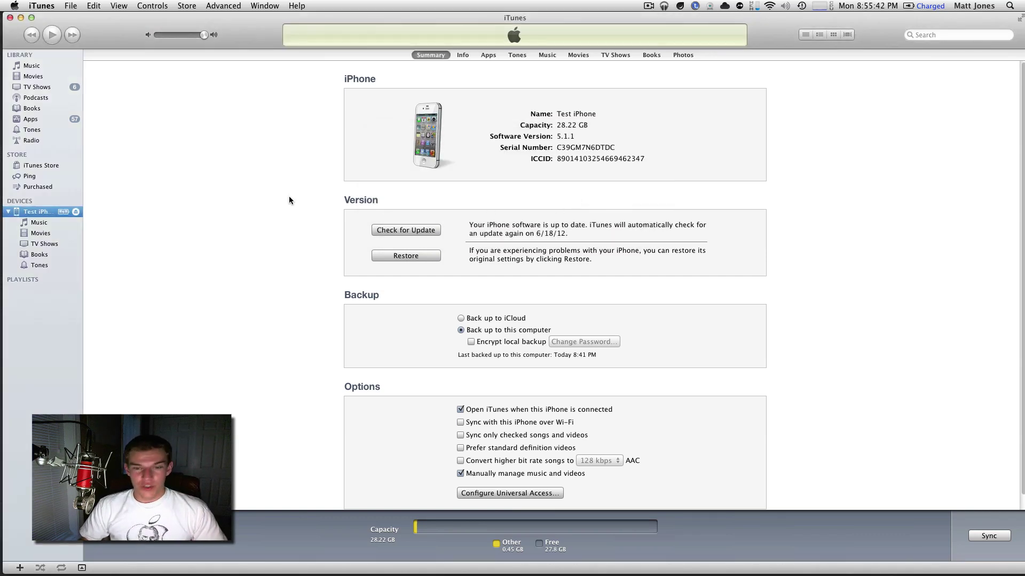
# Back up the Test iPhone to this computer from its Devices sidebar menu
pyautogui.rightClick(34, 216)
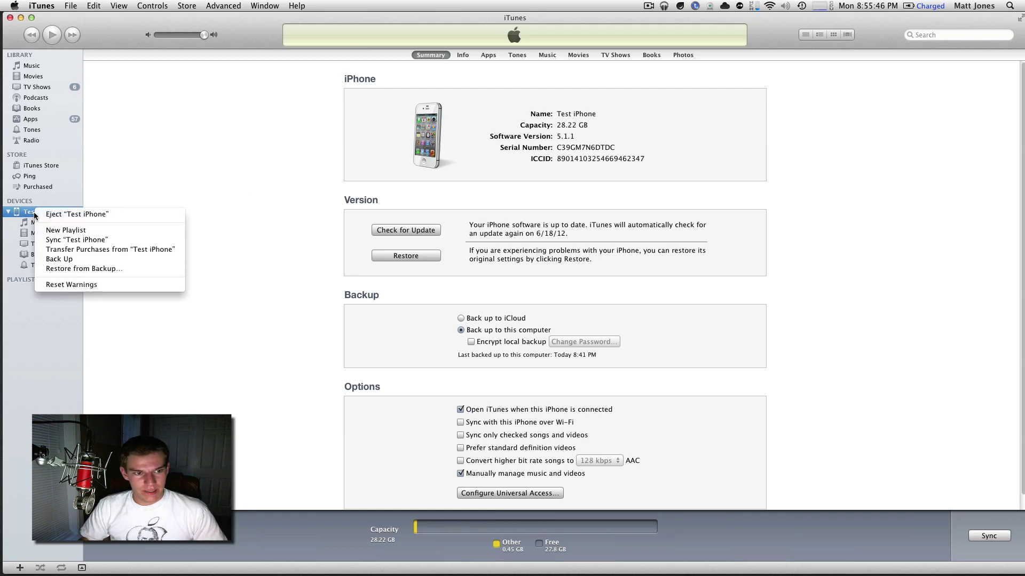
pyautogui.click(62, 259)
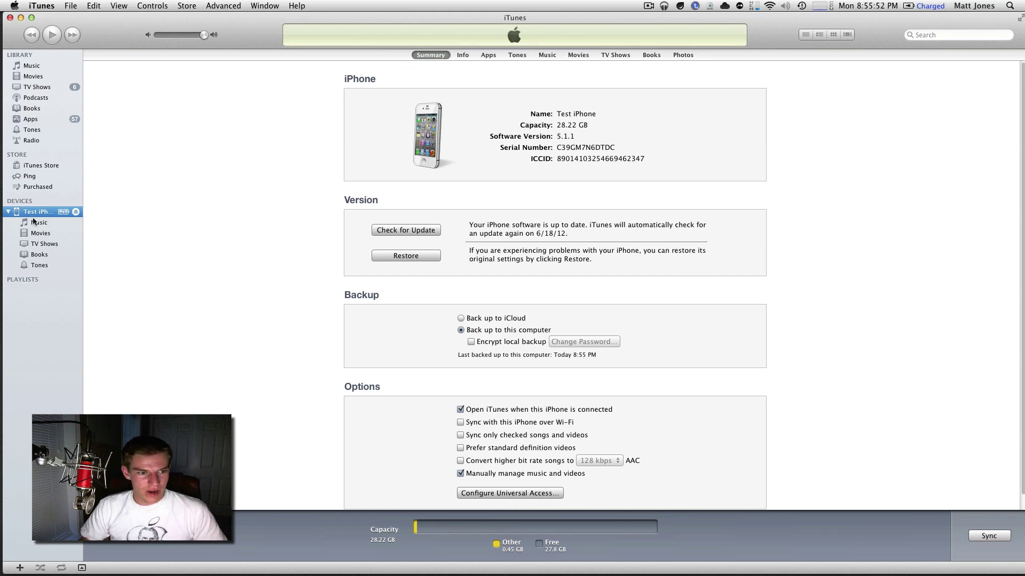
pyautogui.click(992, 536)
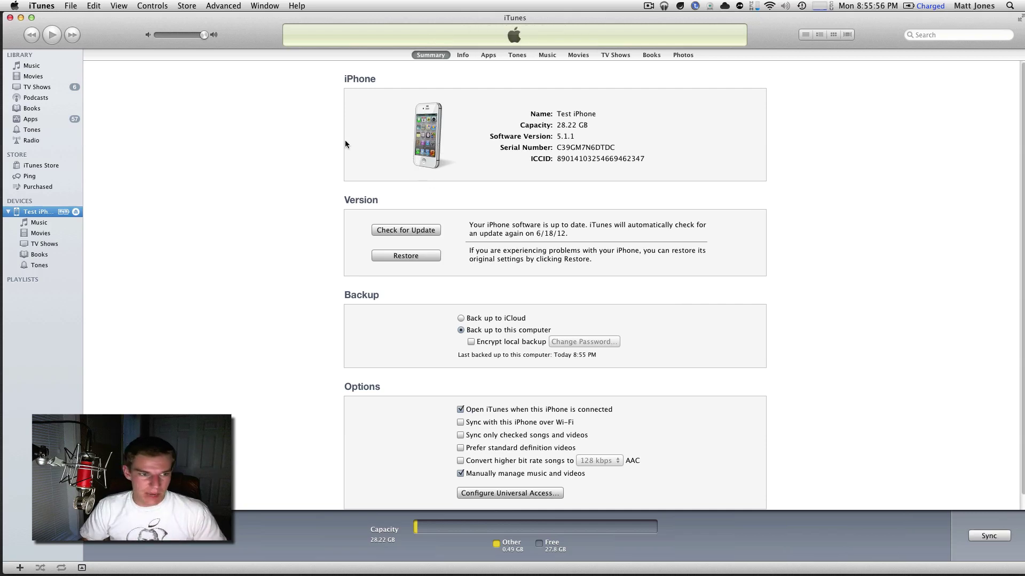
pyautogui.rightClick(46, 213)
pyautogui.click(92, 256)
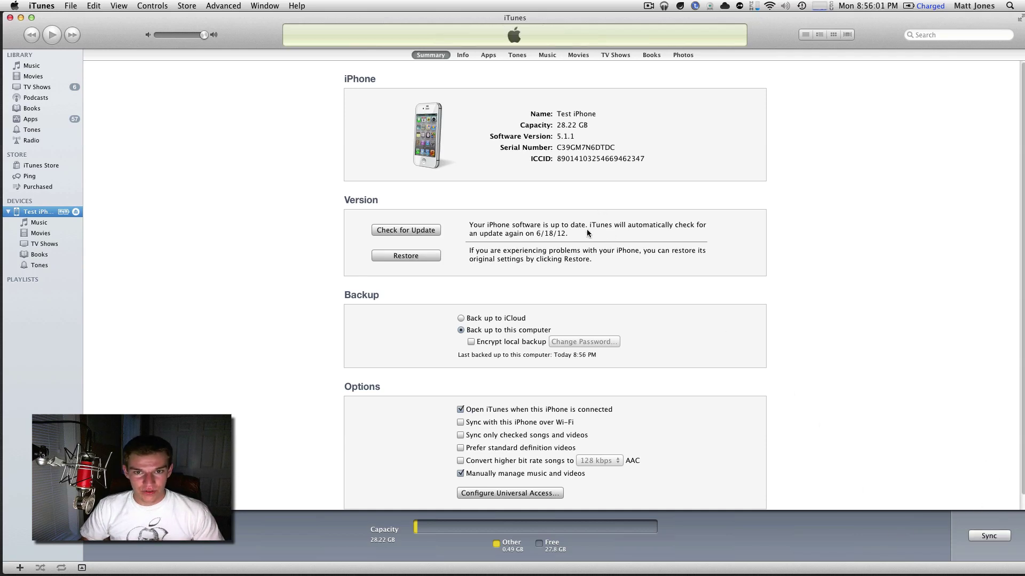
# Option-click Restore, choose the iPhone4,1 6.0 ipsw, and confirm erasing and restoring
pyautogui.keyDown('alt'); pyautogui.click(406, 255); pyautogui.keyUp('alt')
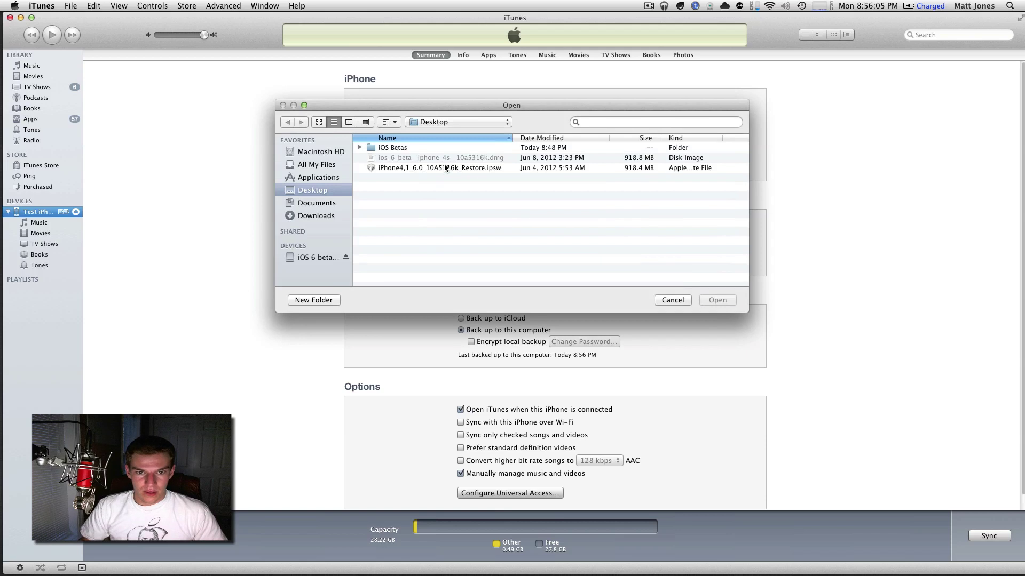
pyautogui.click(445, 167)
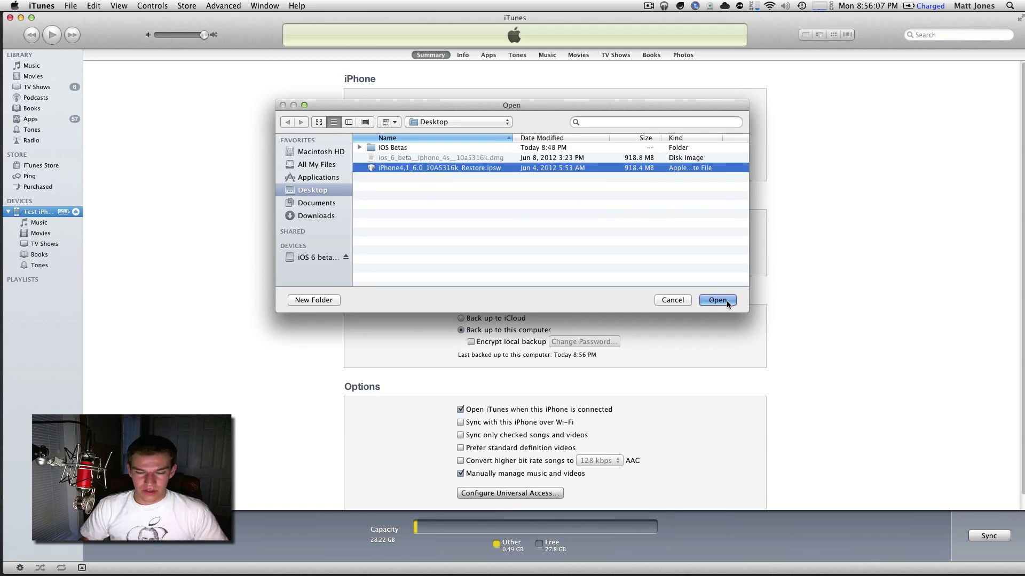
pyautogui.press('Return')
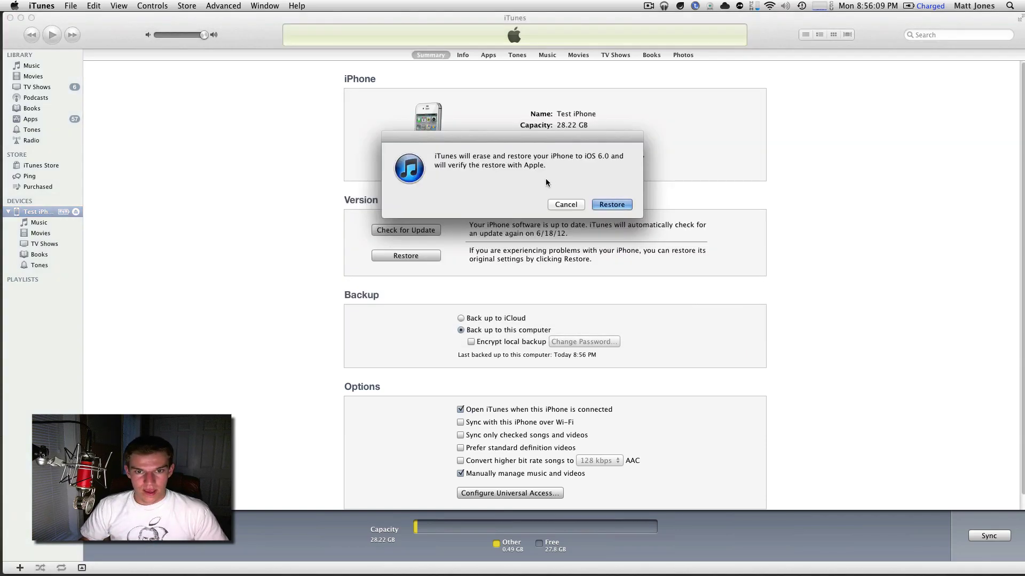
pyautogui.click(611, 206)
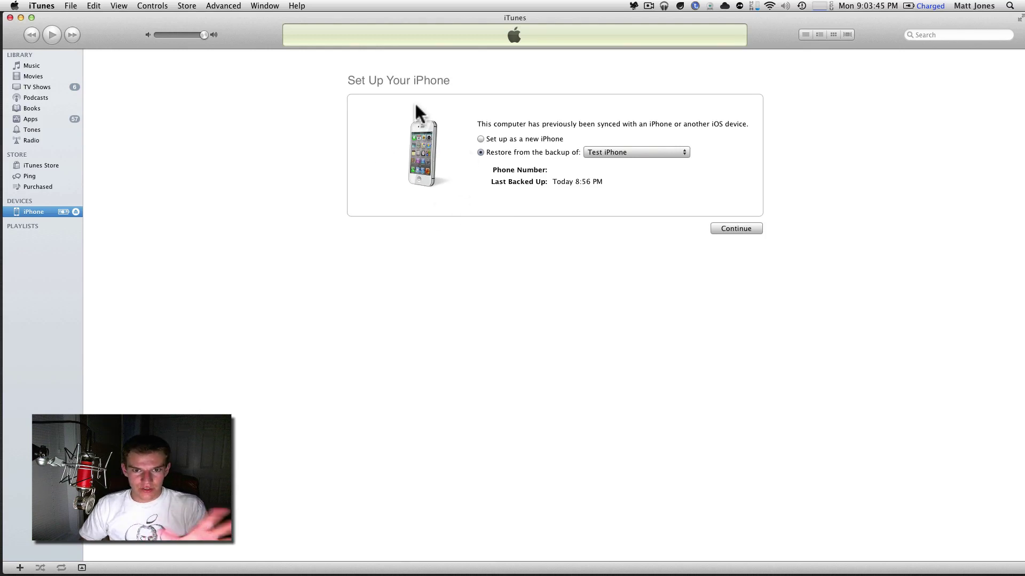
# Choose 'Set up as a new iPhone' instead of the Test iPhone backup and continue
pyautogui.click(502, 138)
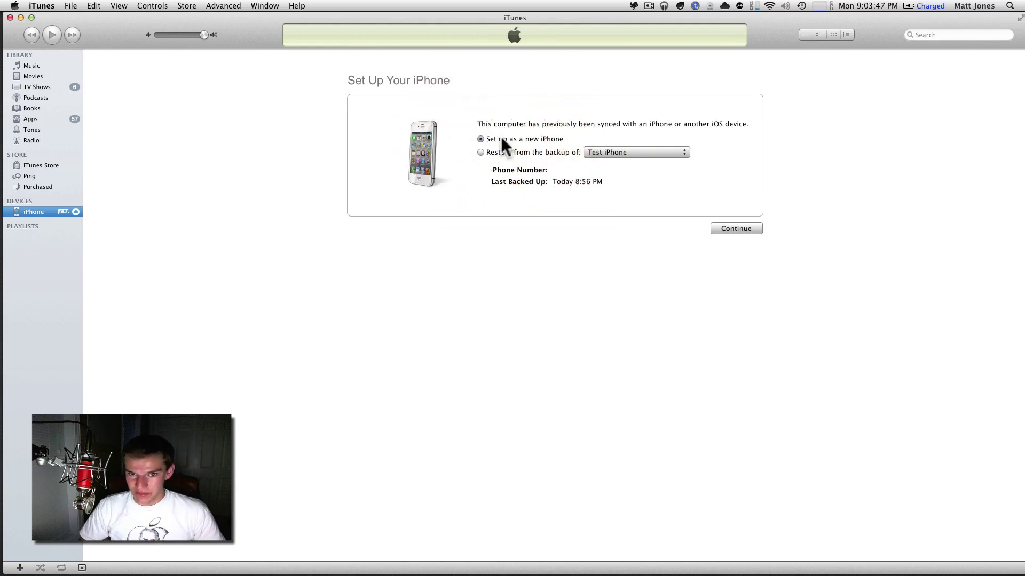
pyautogui.click(507, 153)
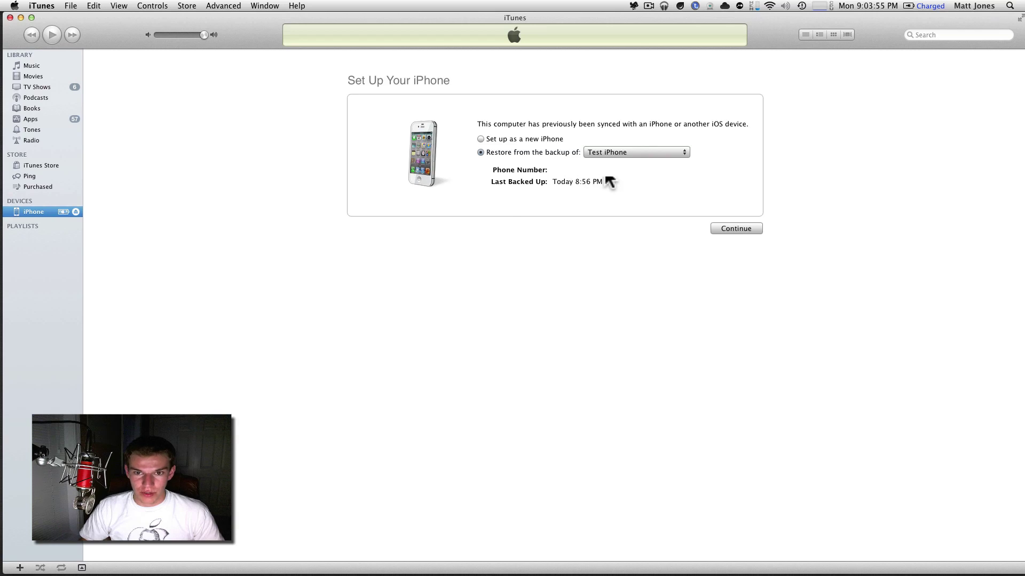
pyautogui.click(526, 140)
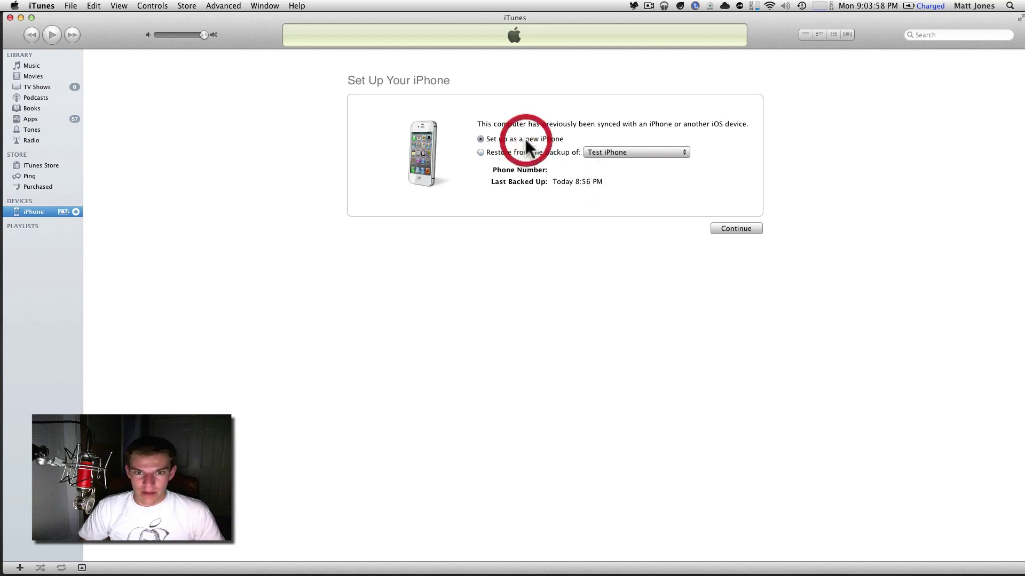
pyautogui.click(738, 230)
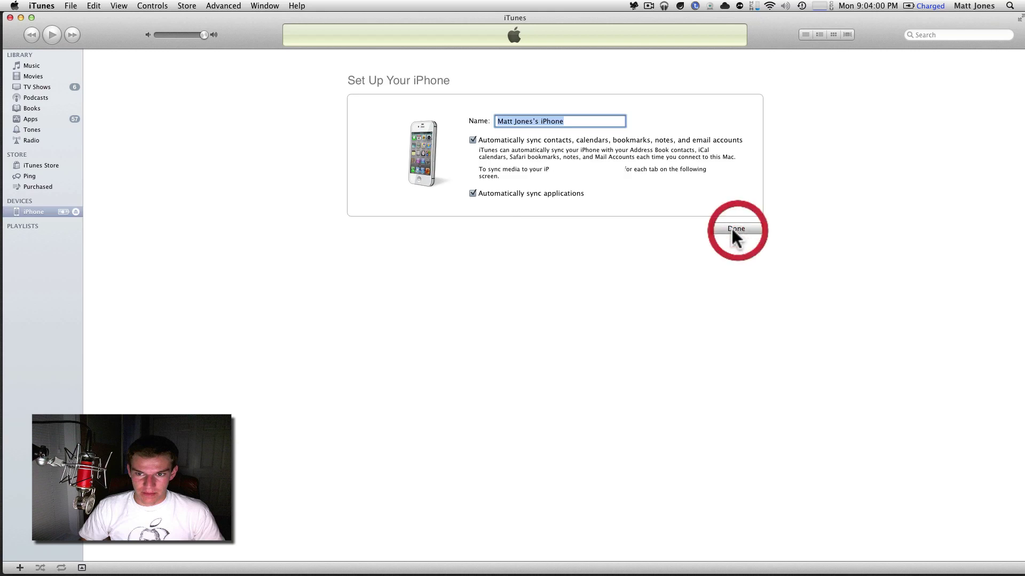
# Turn off automatic syncing of applications and of contacts and calendars, then click Done
pyautogui.click(473, 193)
pyautogui.click(473, 141)
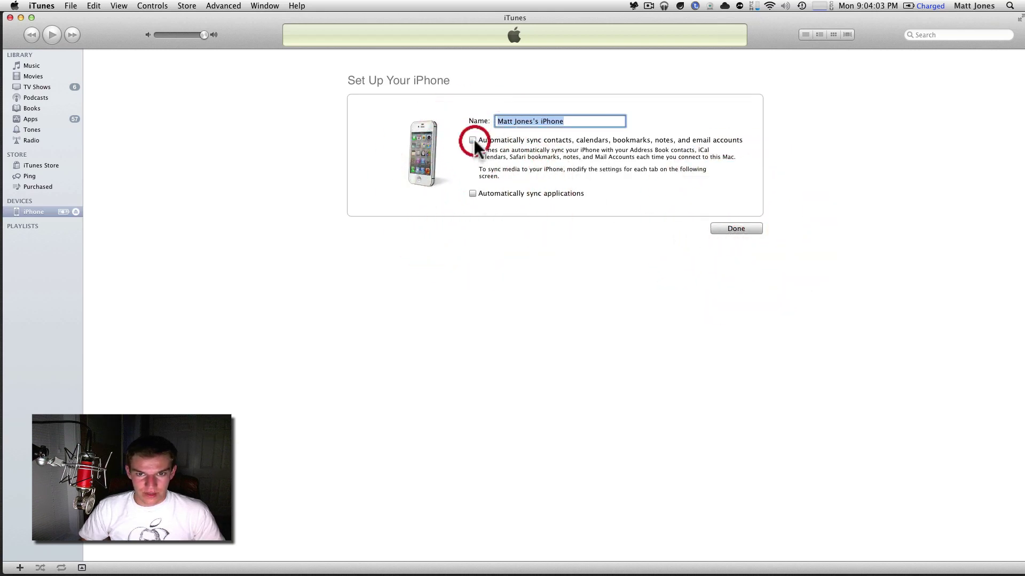
pyautogui.click(726, 229)
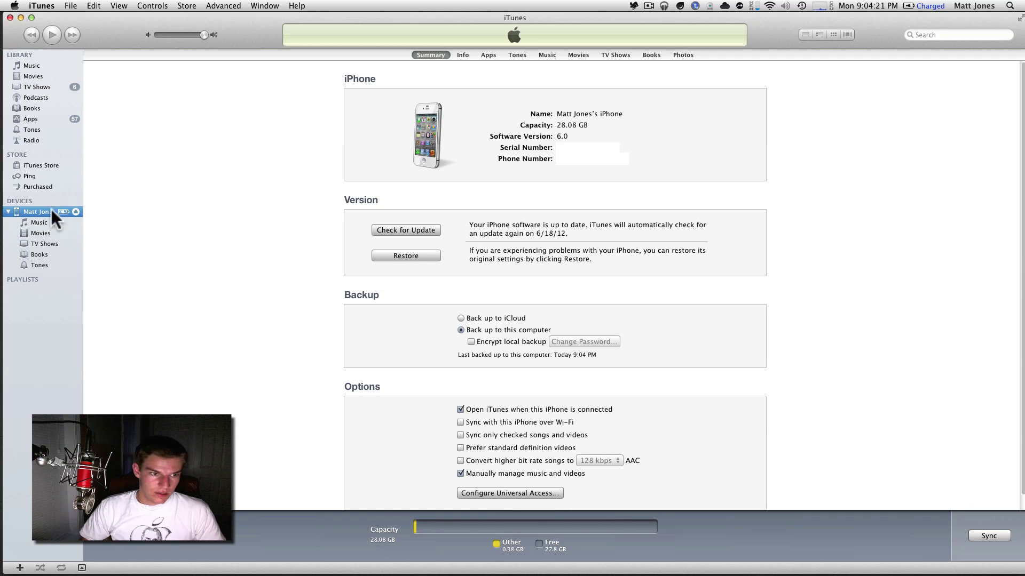
# Start a new sync of the iOS 6.0 iPhone with the Sync button
pyautogui.click(989, 536)
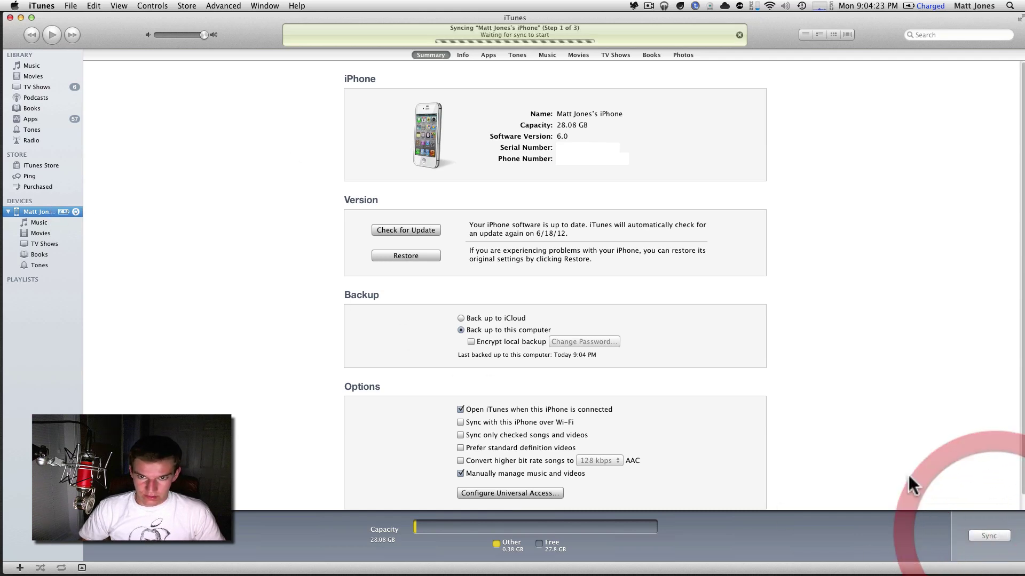